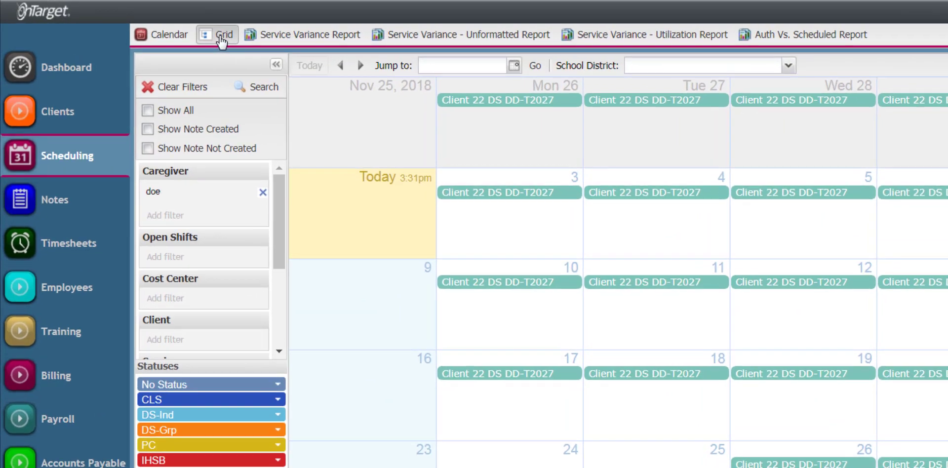
- Start a bulk edit/delete search with the date range 11/15/2018 to 11/30/2018
{"action": "left_click", "coordinate": [222, 35]}
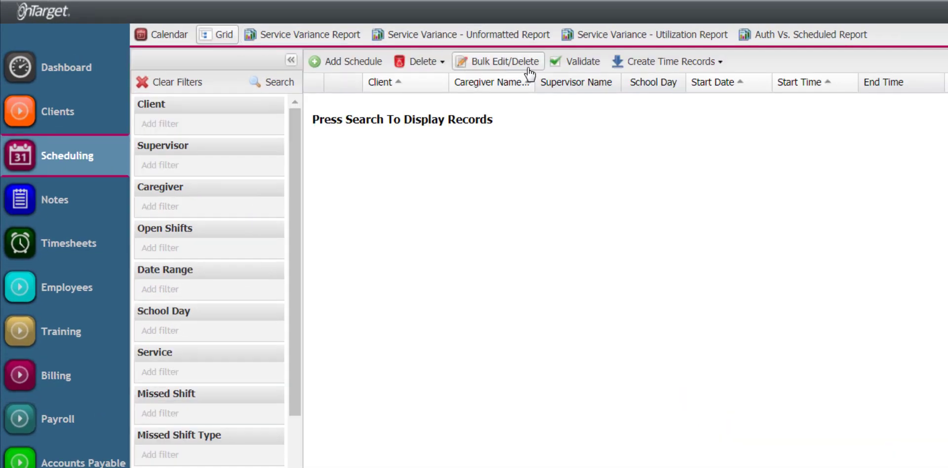
{"action": "left_click", "coordinate": [182, 36]}
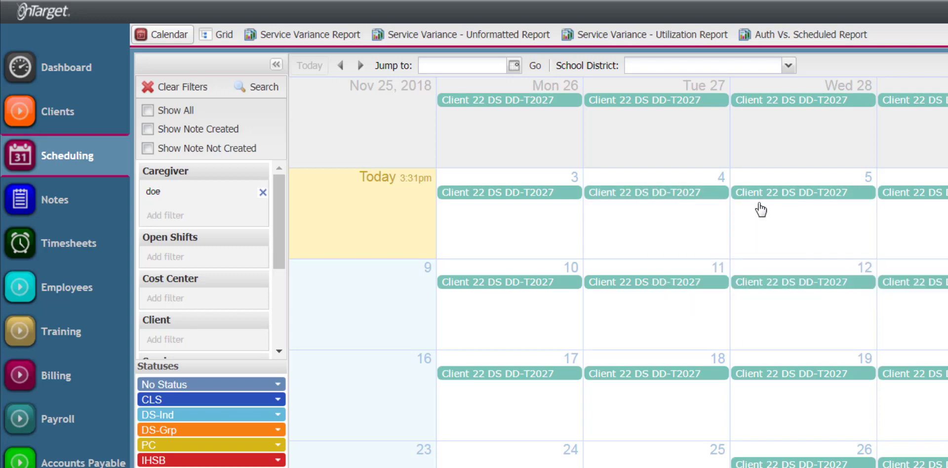
{"action": "mouse_move", "coordinate": [566, 138]}
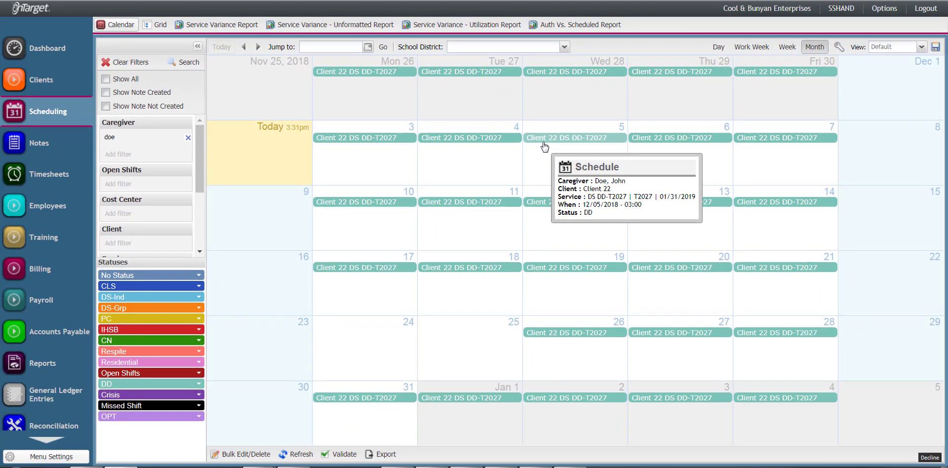
{"action": "left_click", "coordinate": [260, 455]}
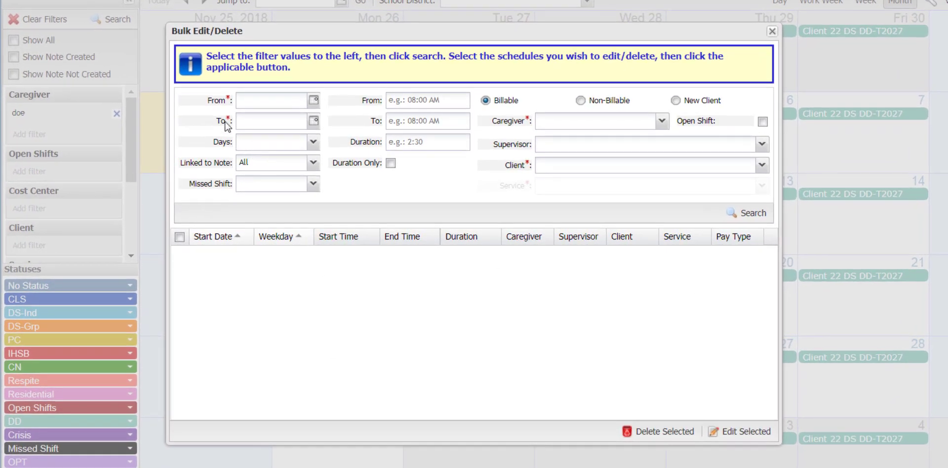
{"action": "left_click", "coordinate": [276, 100]}
{"action": "type", "text": "11/15/2018"}
{"action": "key", "text": "Tab"}
{"action": "type", "text": "1130"}
{"action": "left_click", "coordinate": [614, 119]}
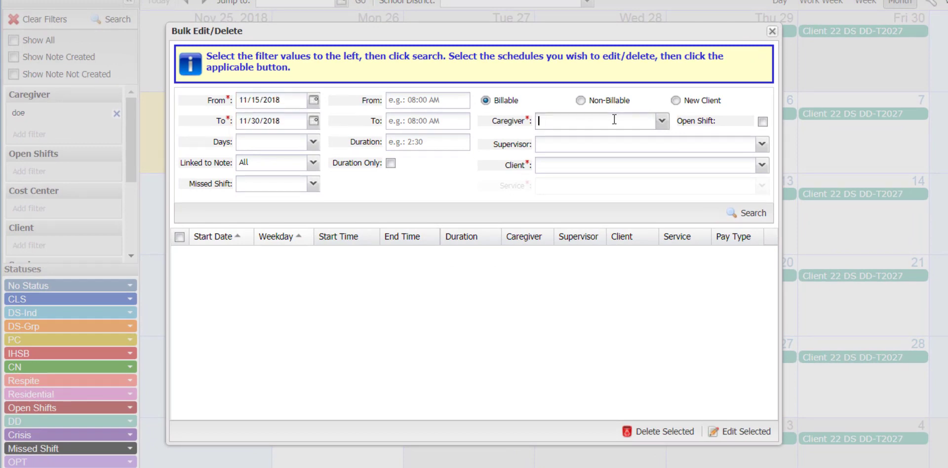
- Filter by caregiver Doe, client 22 Client K and service DS DD-T2027, leaving weekdays unfiltered
{"action": "type", "text": "doe"}
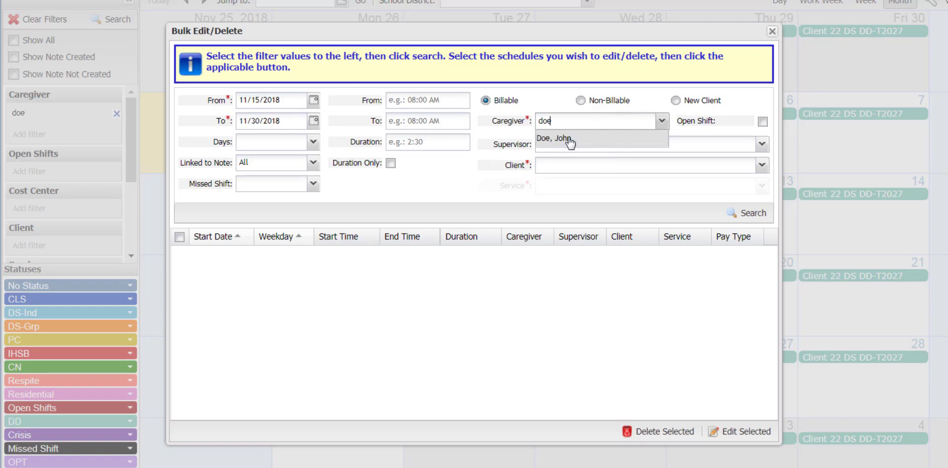
{"action": "left_click", "coordinate": [568, 142]}
{"action": "left_click", "coordinate": [612, 161]}
{"action": "type", "text": "22, Client K"}
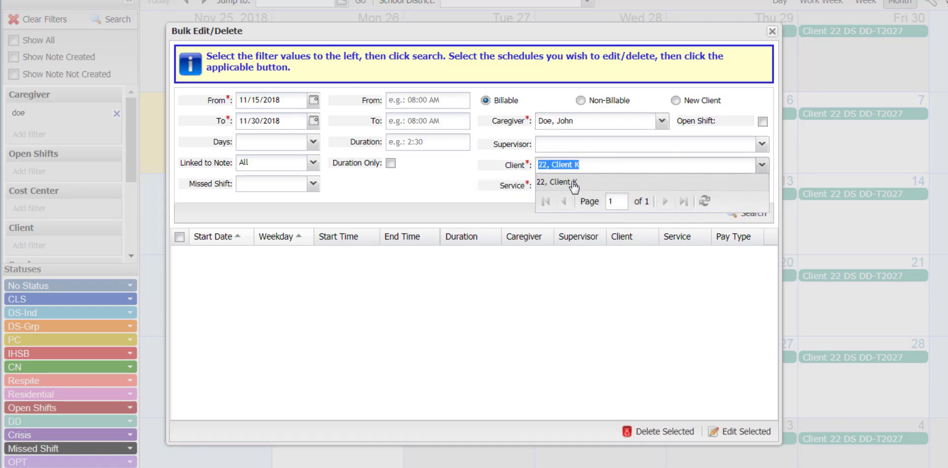
{"action": "left_click", "coordinate": [573, 184]}
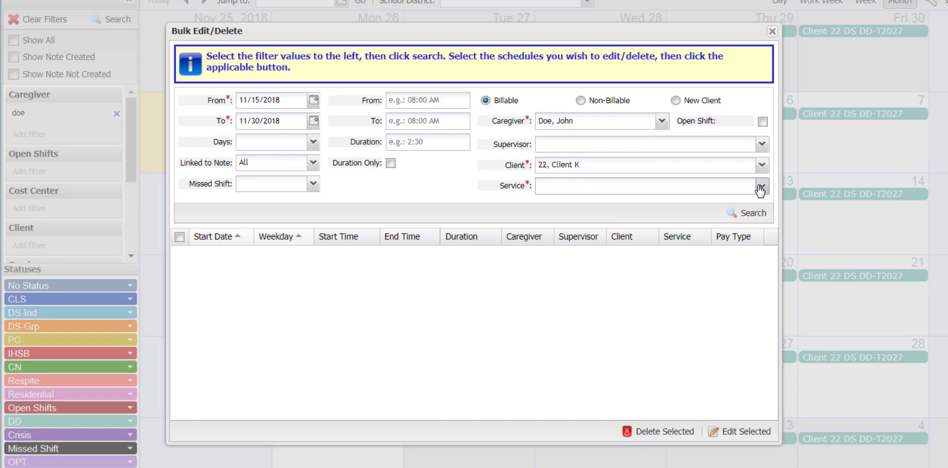
{"action": "left_click", "coordinate": [761, 186]}
{"action": "left_click", "coordinate": [573, 200]}
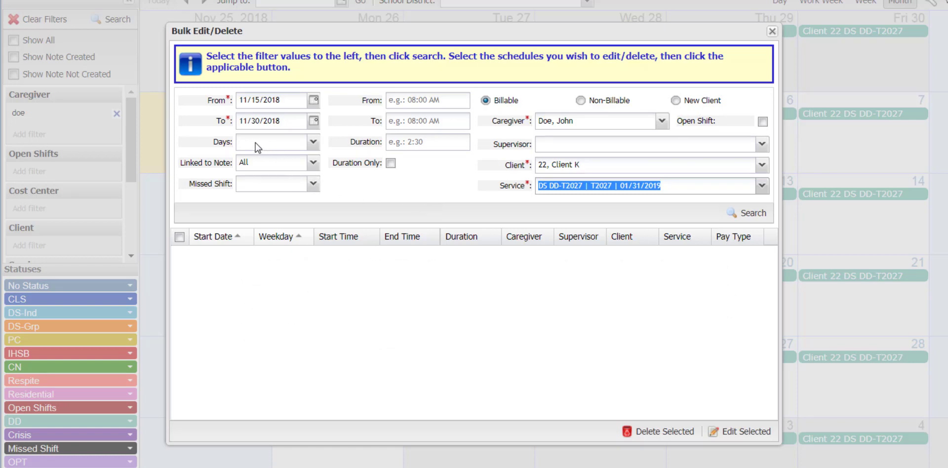
{"action": "left_click", "coordinate": [313, 143]}
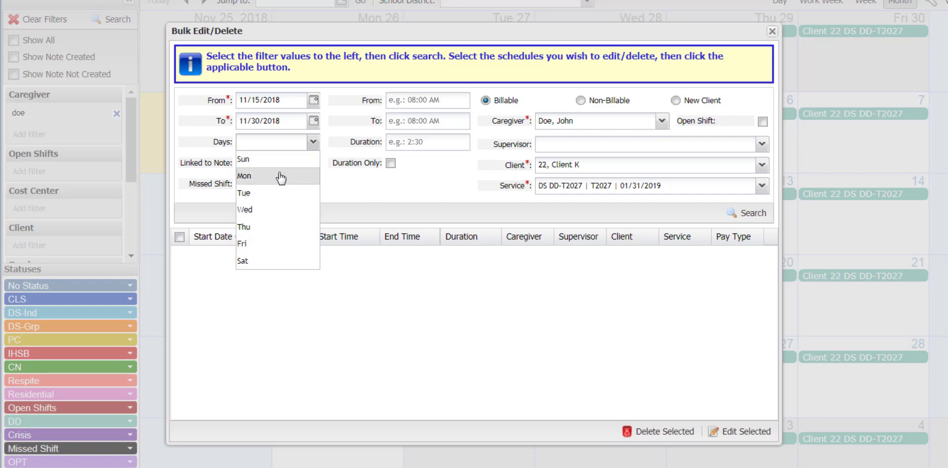
{"action": "left_click", "coordinate": [333, 182]}
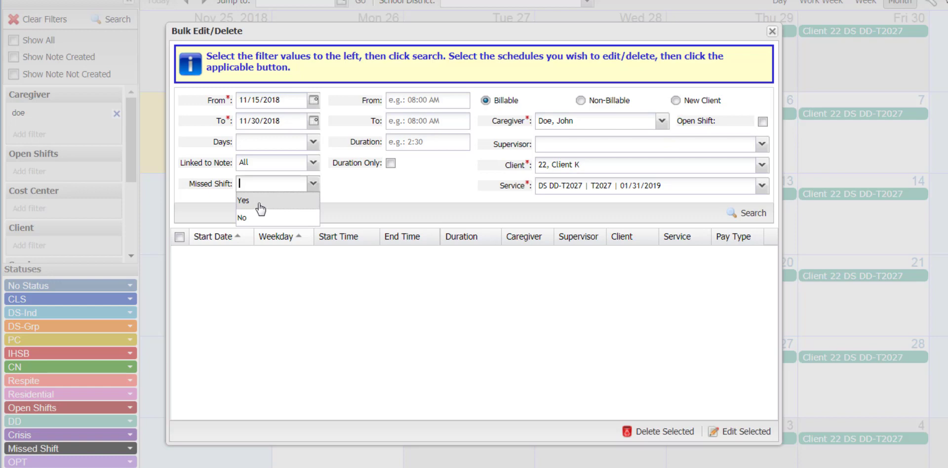
- Run the search to list the ten matching schedules, leaving none selected
{"action": "left_click", "coordinate": [427, 142]}
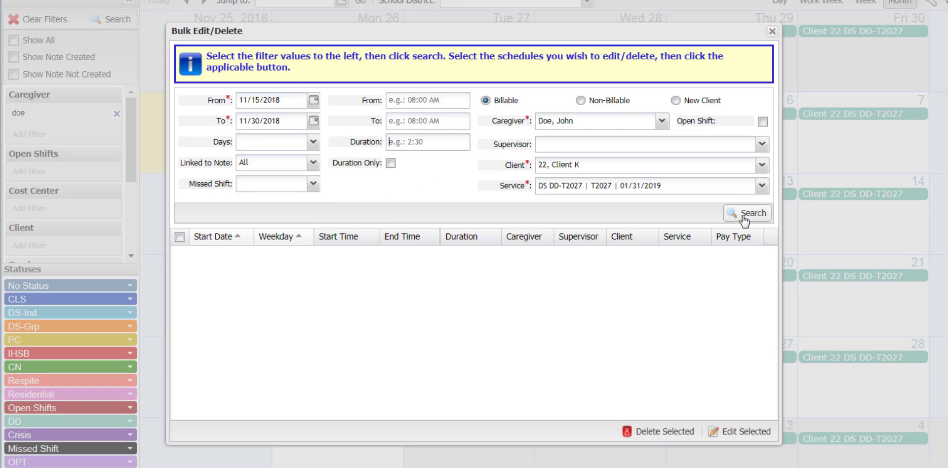
{"action": "left_click", "coordinate": [744, 218]}
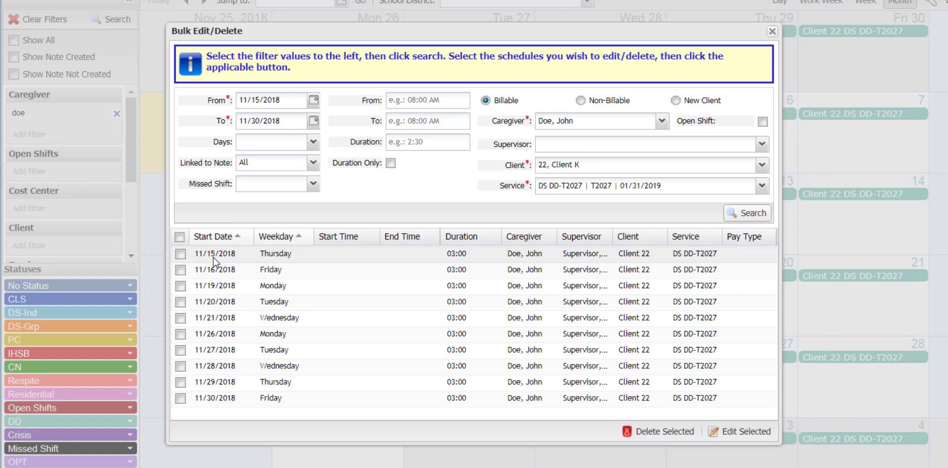
{"action": "left_click", "coordinate": [179, 238]}
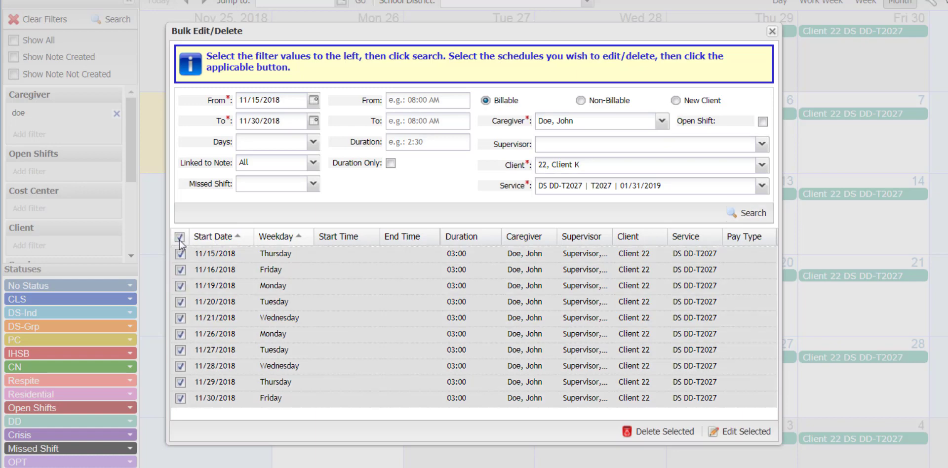
{"action": "left_click", "coordinate": [180, 238]}
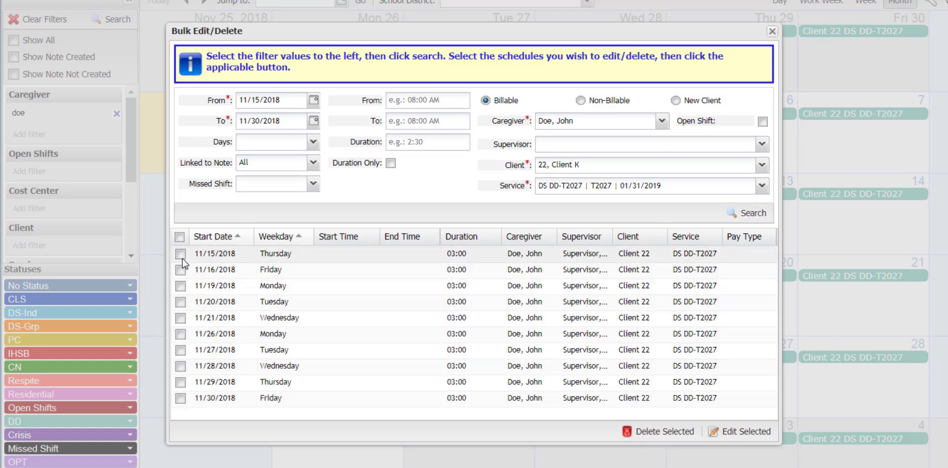
- Mark the 11/15, 11/19, 11/21, 11/27, 11/28, 11/29 and 11/30 schedules
{"action": "left_click", "coordinate": [180, 253]}
{"action": "left_click", "coordinate": [181, 285]}
{"action": "left_click", "coordinate": [180, 318]}
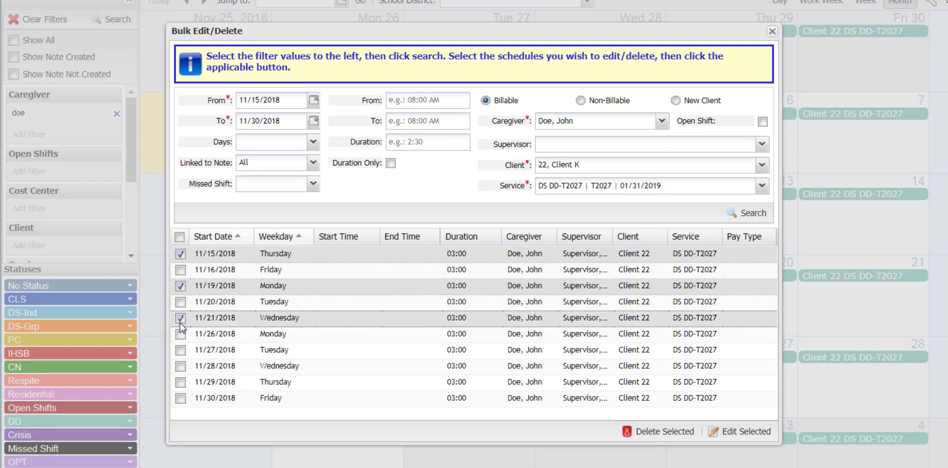
{"action": "left_click", "coordinate": [181, 350]}
{"action": "left_click", "coordinate": [180, 366]}
{"action": "left_click", "coordinate": [181, 382]}
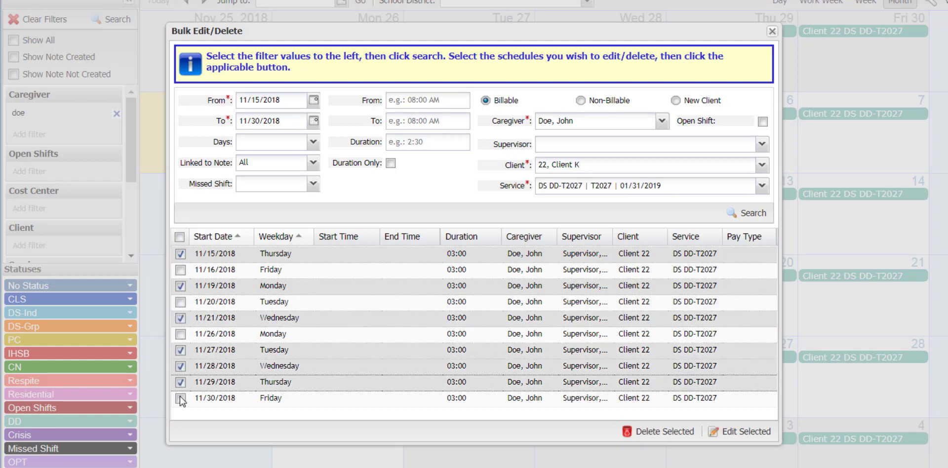
{"action": "left_click", "coordinate": [181, 398]}
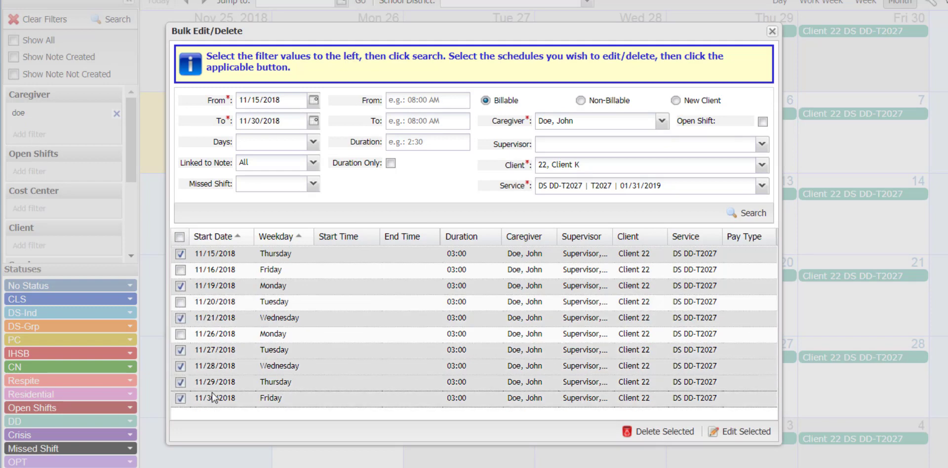
- Delete the seven marked schedules and start a new search for 11/15/2018–11/30/2018
{"action": "left_click", "coordinate": [673, 434]}
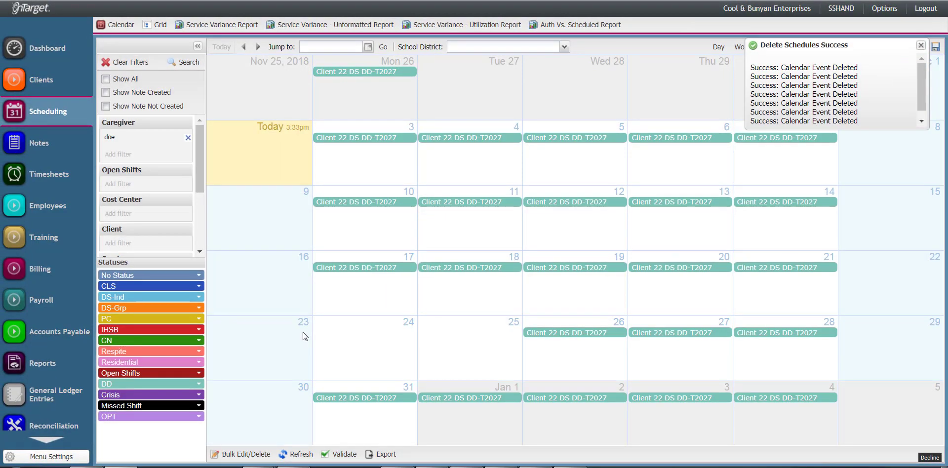
{"action": "left_click", "coordinate": [246, 454]}
{"action": "left_click", "coordinate": [311, 127]}
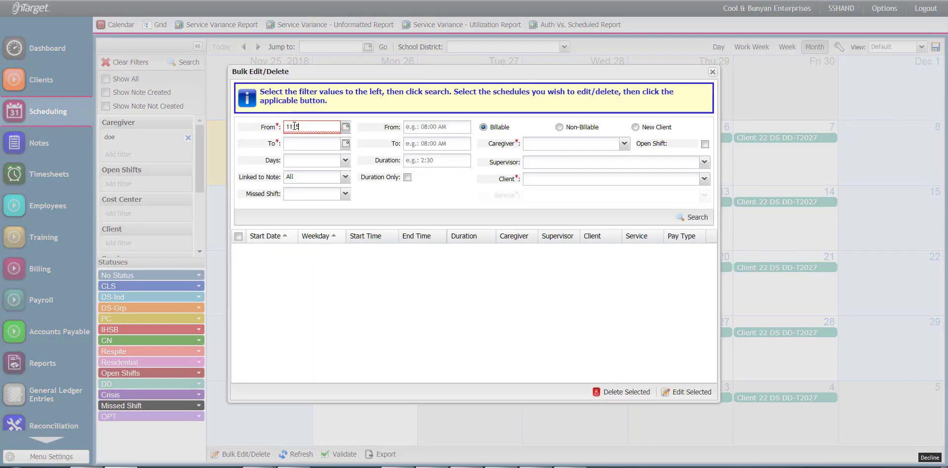
{"action": "type", "text": "11/15/2018"}
{"action": "key", "text": "Tab"}
{"action": "type", "text": "11/30/2018"}
- Filter by caregiver Doe, Client 22 and DS DD-T2027, then select all three results
{"action": "left_click", "coordinate": [607, 143]}
{"action": "type", "text": "doe"}
{"action": "left_click", "coordinate": [579, 179]}
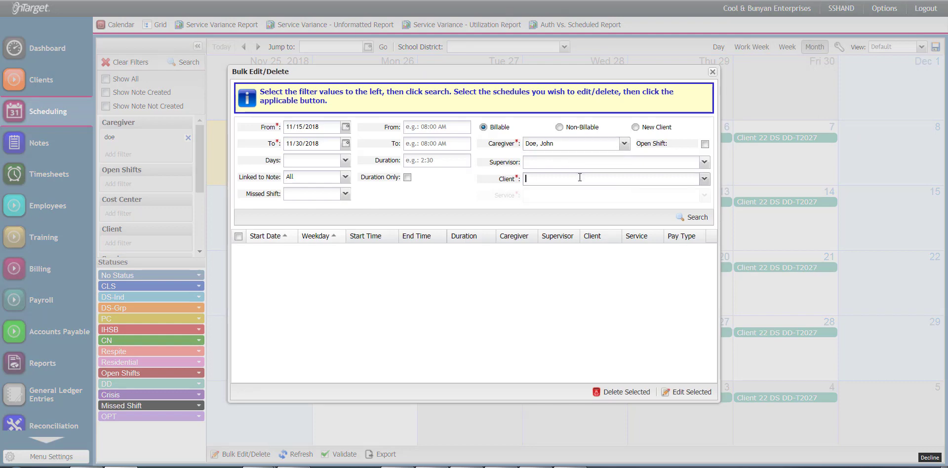
{"action": "left_click", "coordinate": [568, 190]}
{"action": "left_click", "coordinate": [704, 195]}
{"action": "left_click", "coordinate": [567, 205]}
{"action": "left_click", "coordinate": [694, 218]}
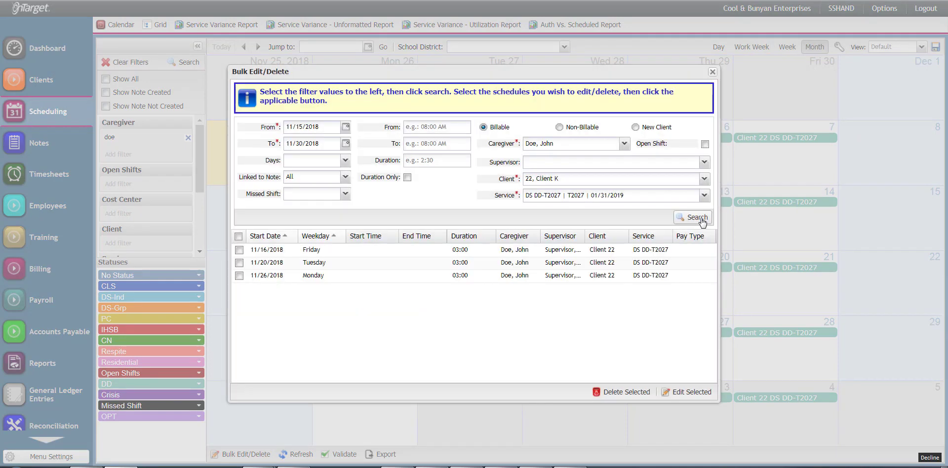
{"action": "left_click", "coordinate": [238, 237]}
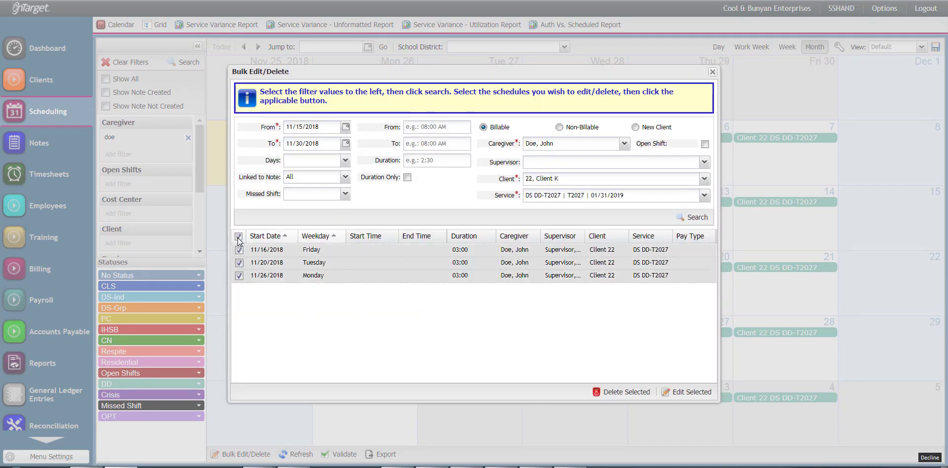
- Bulk-edit the three selected schedules to make them open shifts
{"action": "left_click", "coordinate": [697, 392]}
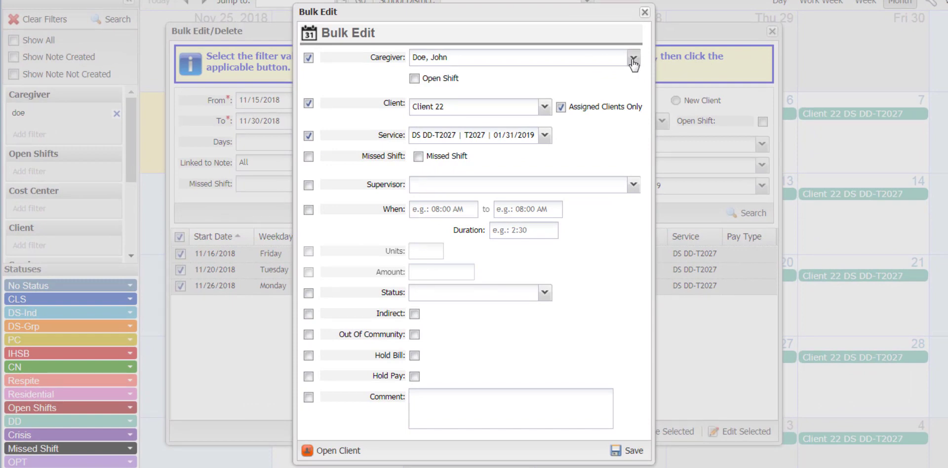
{"action": "left_click", "coordinate": [632, 57]}
{"action": "left_click", "coordinate": [444, 78]}
{"action": "left_click", "coordinate": [413, 79]}
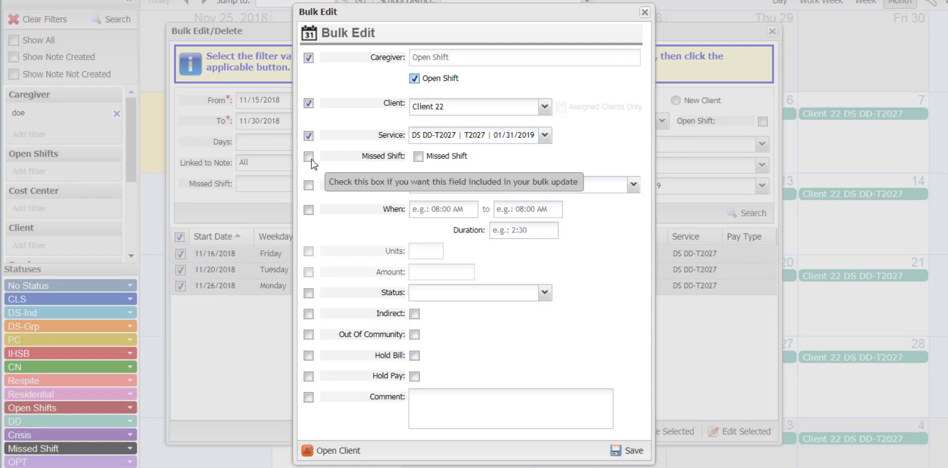
{"action": "left_click", "coordinate": [309, 157]}
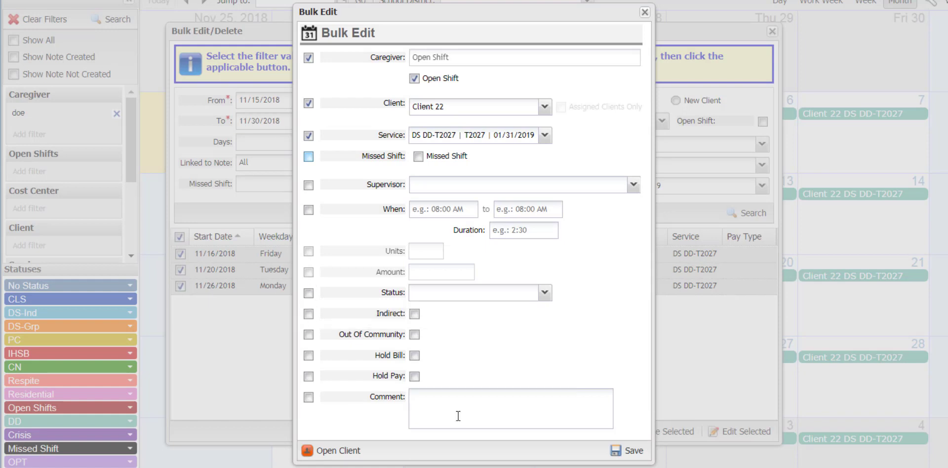
- Assign Susie as the new supervisor and save the bulk edit
{"action": "left_click", "coordinate": [309, 185]}
{"action": "left_click", "coordinate": [632, 185]}
{"action": "left_click", "coordinate": [496, 252]}
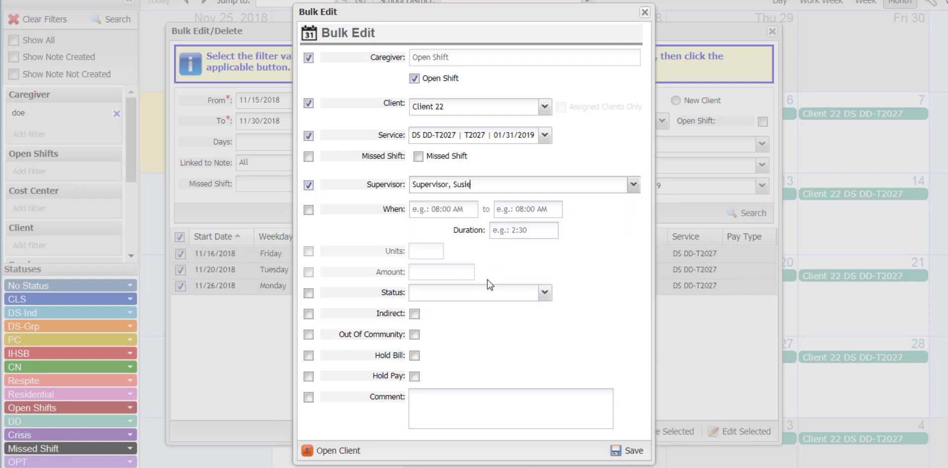
{"action": "left_click", "coordinate": [637, 454]}
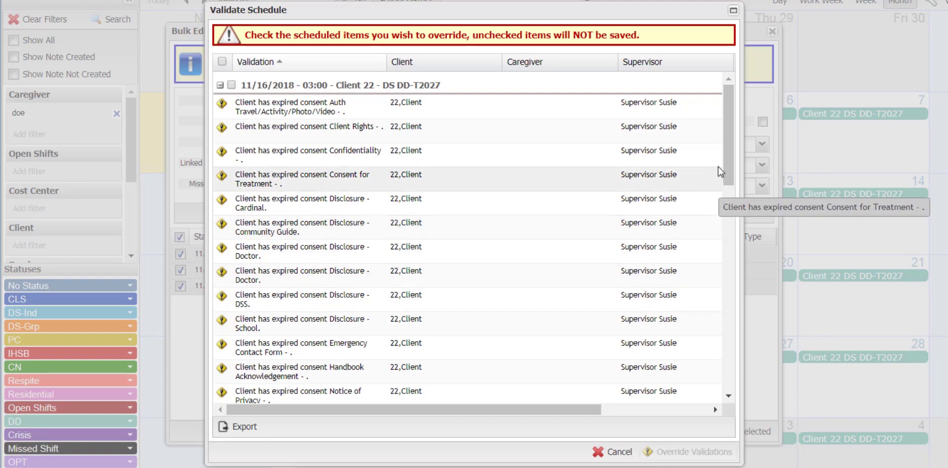
- Select all schedules in Validate Schedule and override the expired-consent warnings
{"action": "left_click_drag", "start_coordinate": [729, 192], "coordinate": [735, 390]}
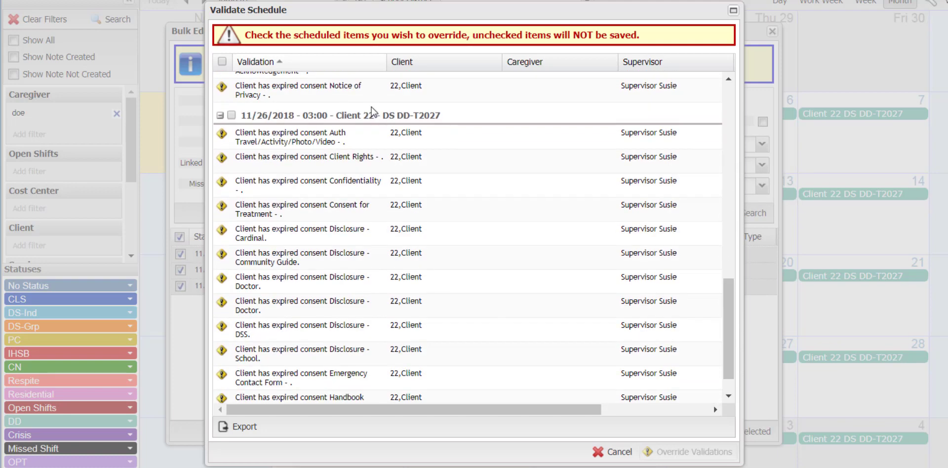
{"action": "left_click", "coordinate": [223, 62]}
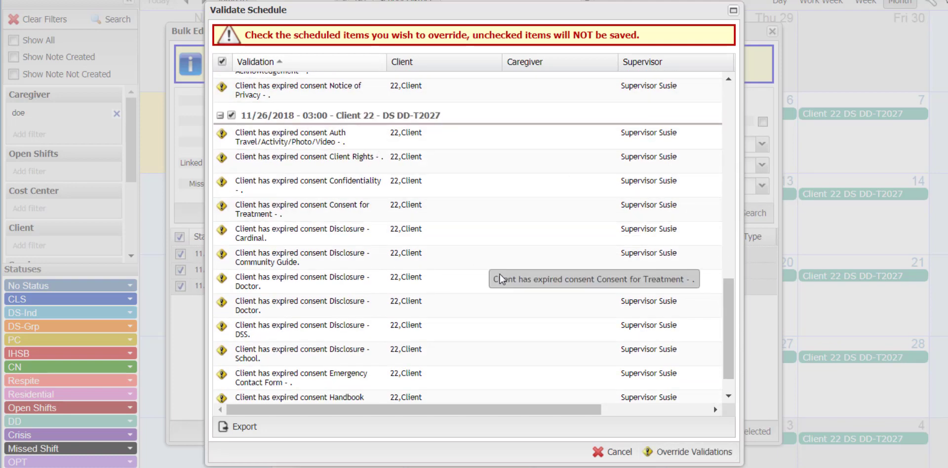
{"action": "left_click", "coordinate": [692, 457]}
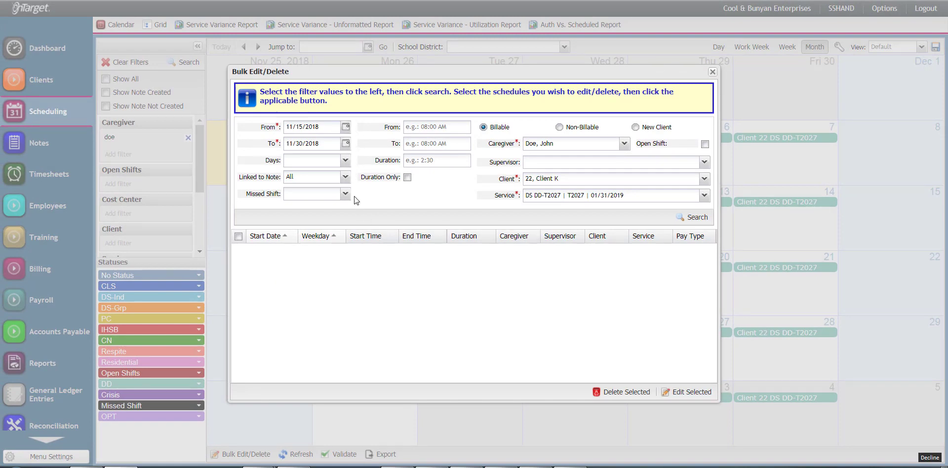
- Close Bulk Edit/Delete and bring up Contact Support from the account options
{"action": "left_click", "coordinate": [712, 72]}
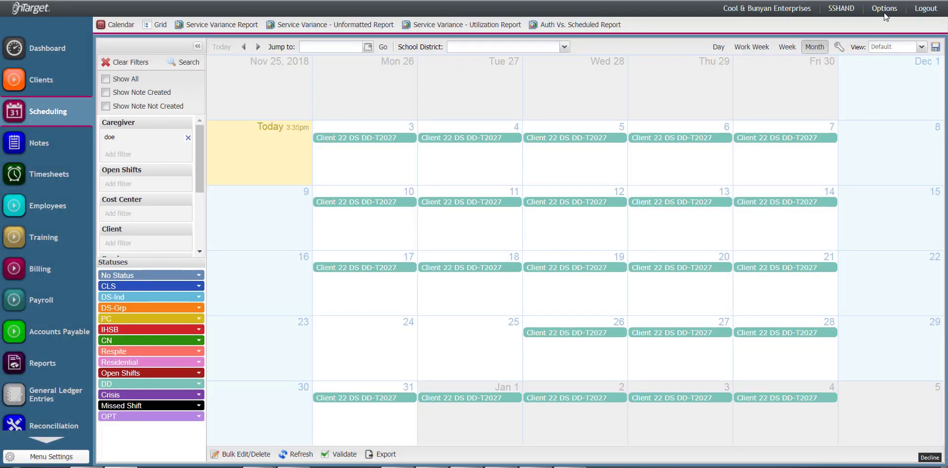
{"action": "left_click", "coordinate": [884, 11]}
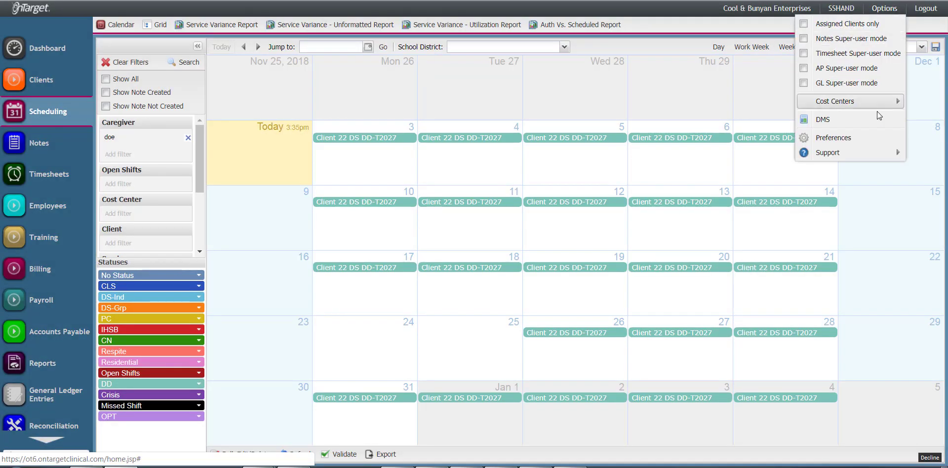
{"action": "mouse_move", "coordinate": [851, 153]}
{"action": "left_click", "coordinate": [777, 157]}
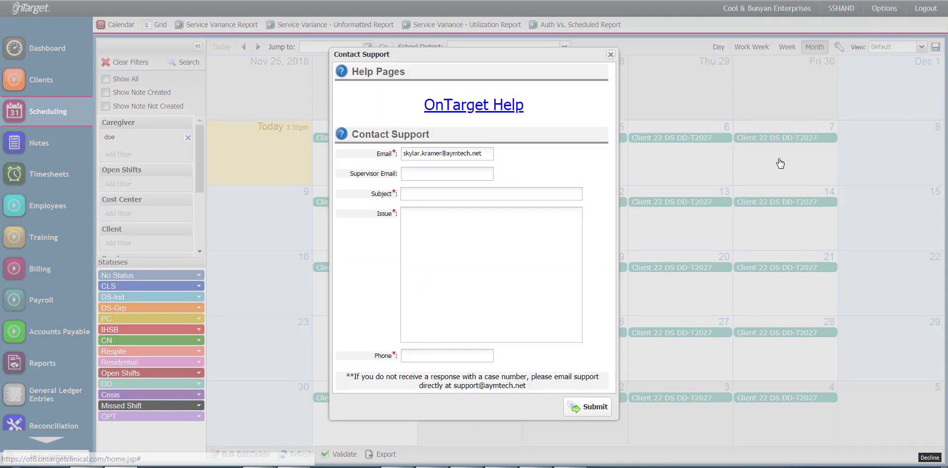